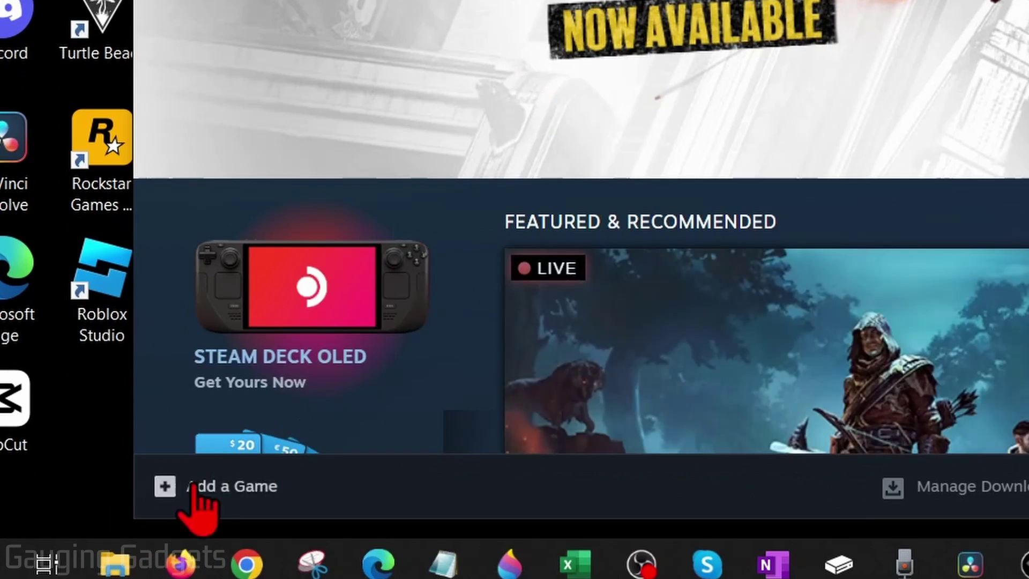
- Choose Add a Non-Steam Game from the Add a Game menu
left_click(208, 506)
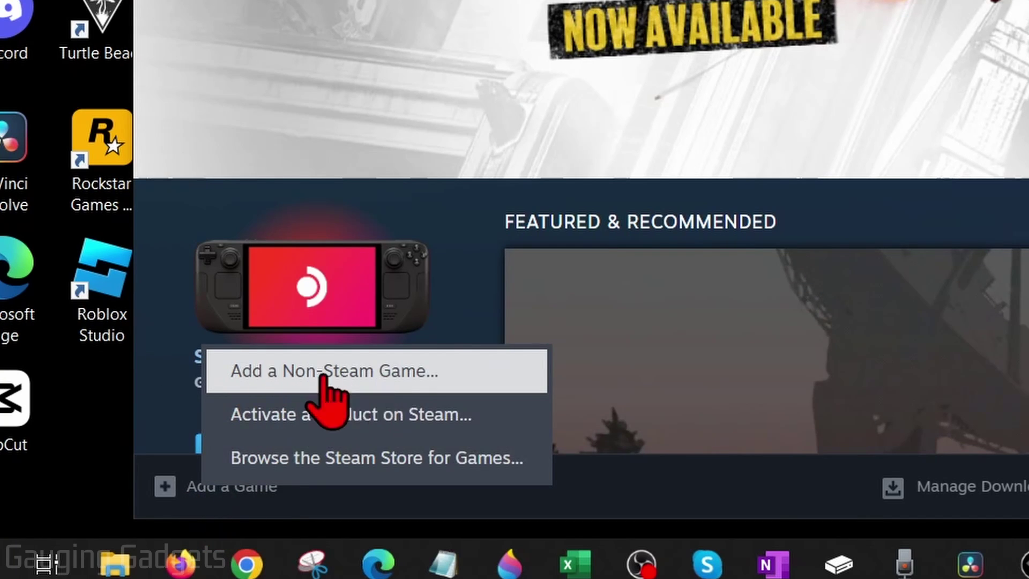
left_click(314, 377)
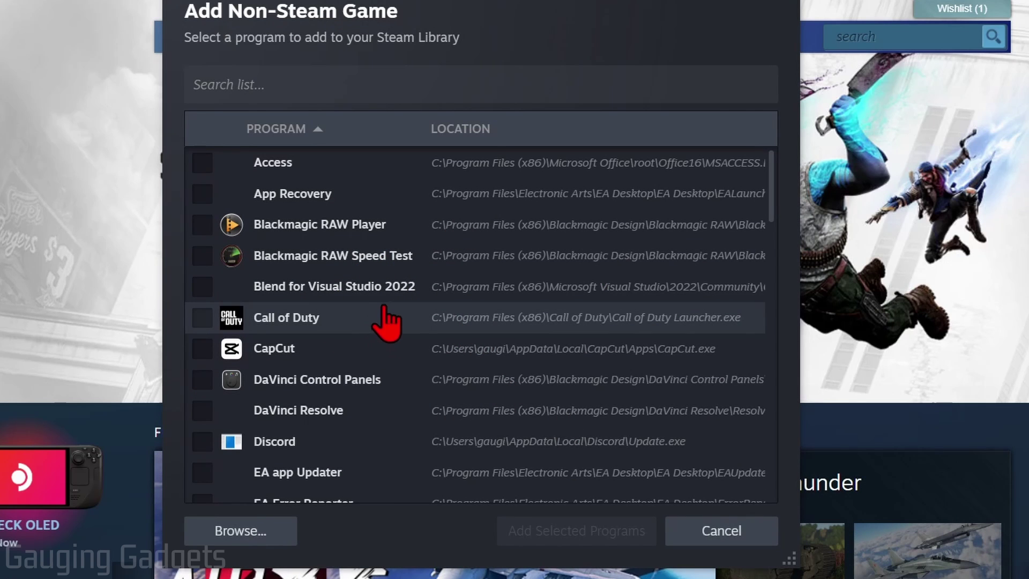
- Browse for the game's program and open the Windows-SSD (C:) drive
left_click(234, 537)
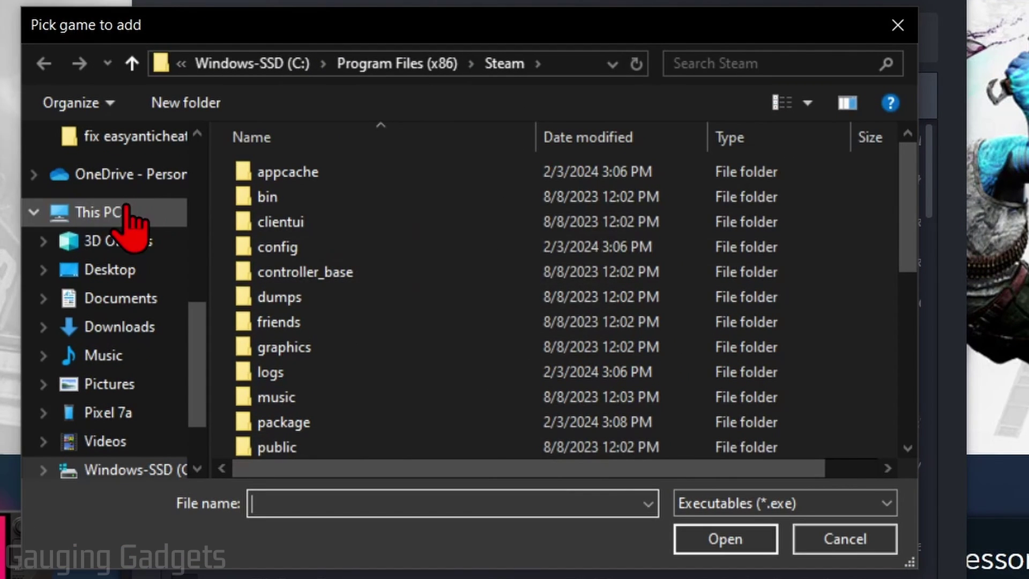
left_click(127, 212)
scroll(407, 272, "down", 2)
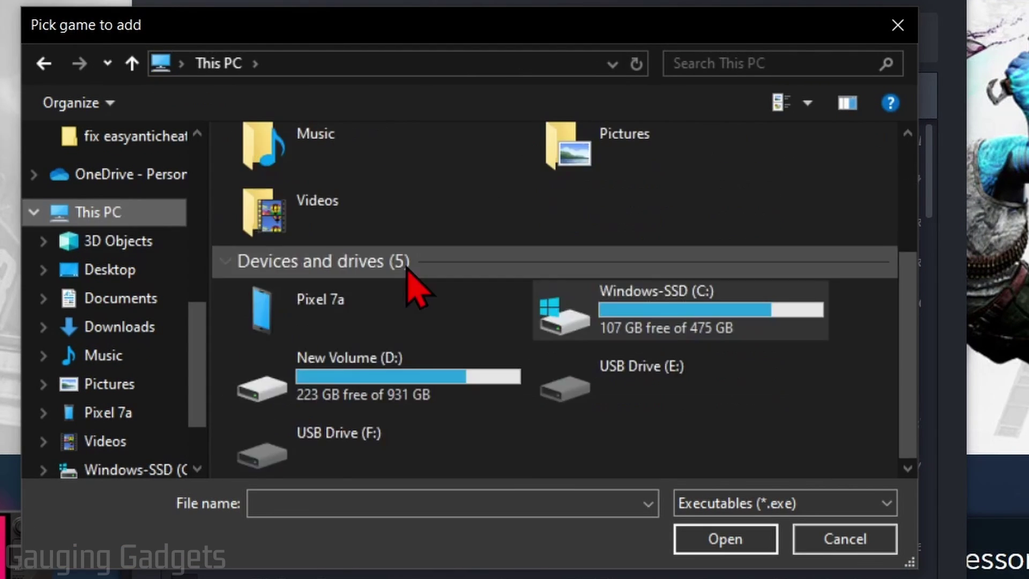
mouse_move(697, 317)
double_click(663, 315)
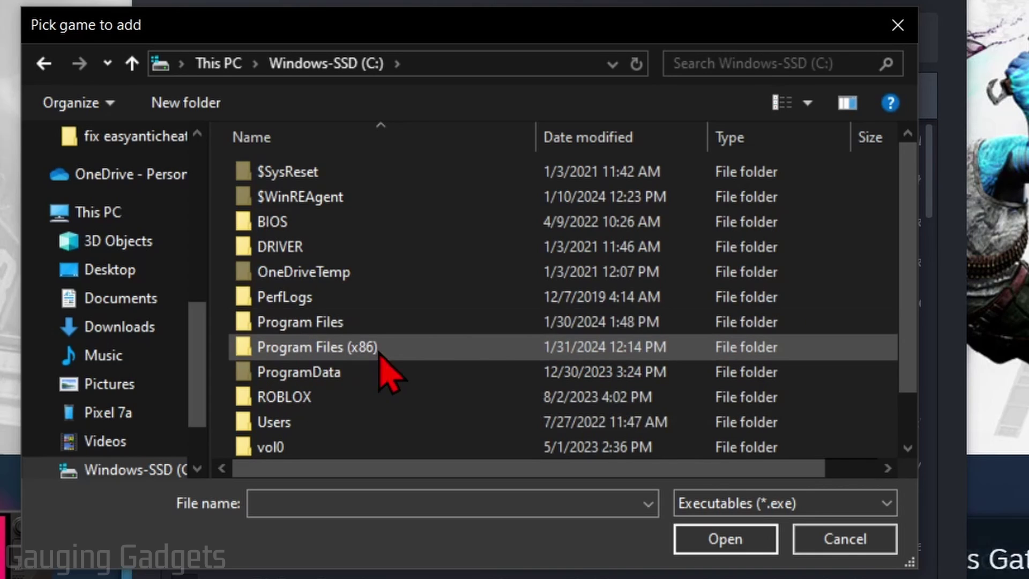
- Navigate to Program Files\Epic Games\Fortnite\FortniteGame\Binaries\Win64
double_click(303, 325)
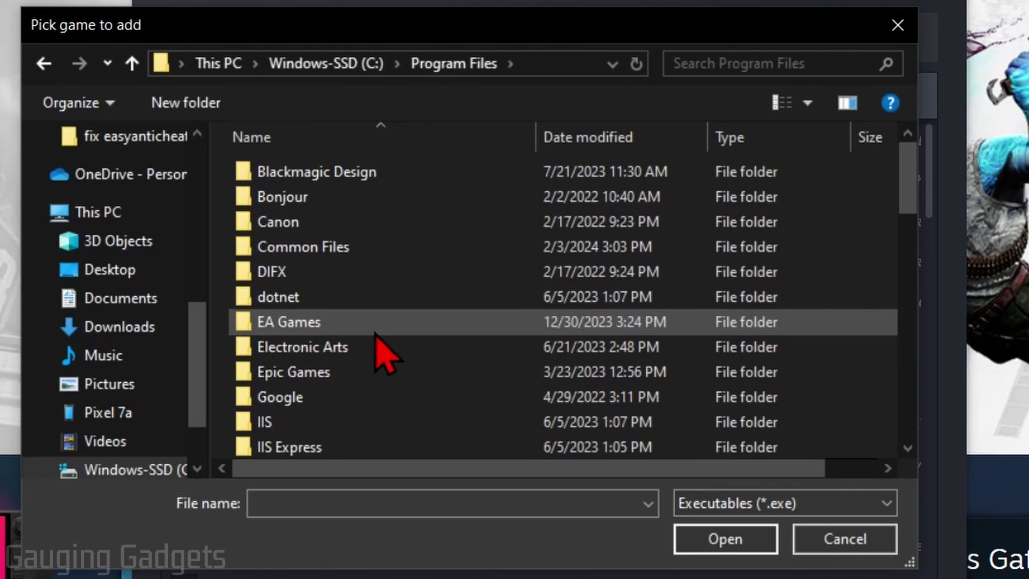
double_click(297, 376)
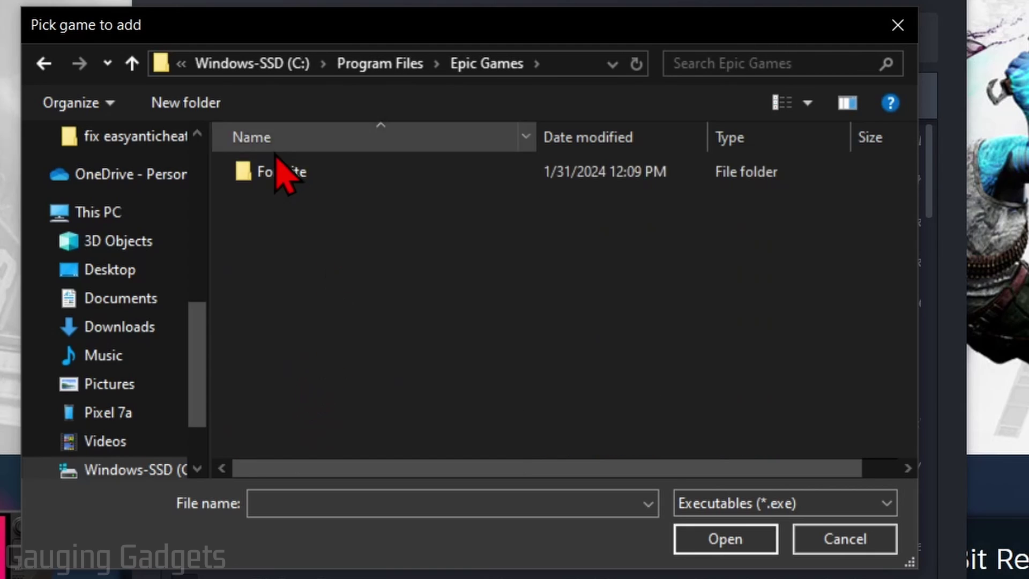
double_click(325, 177)
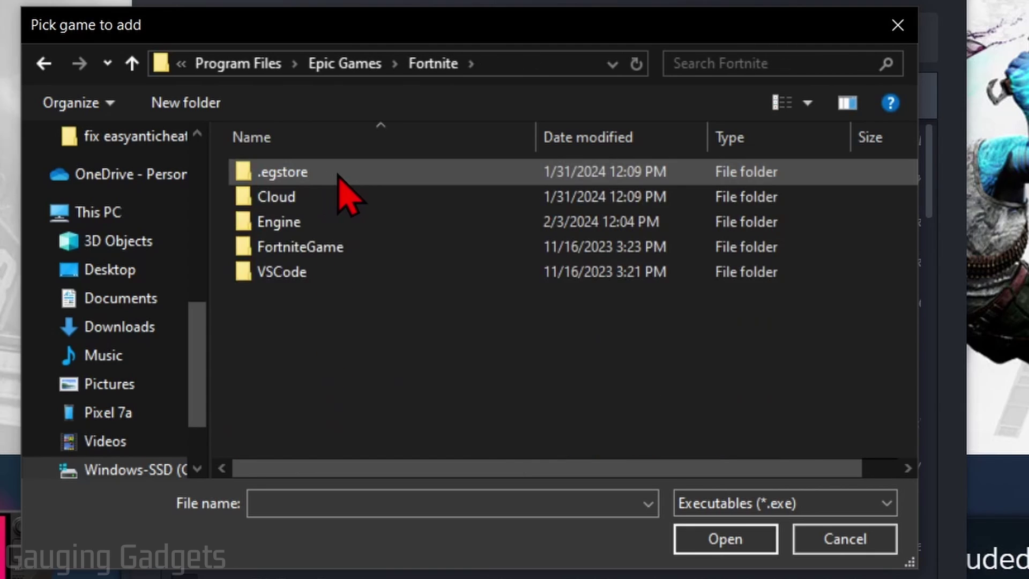
double_click(375, 249)
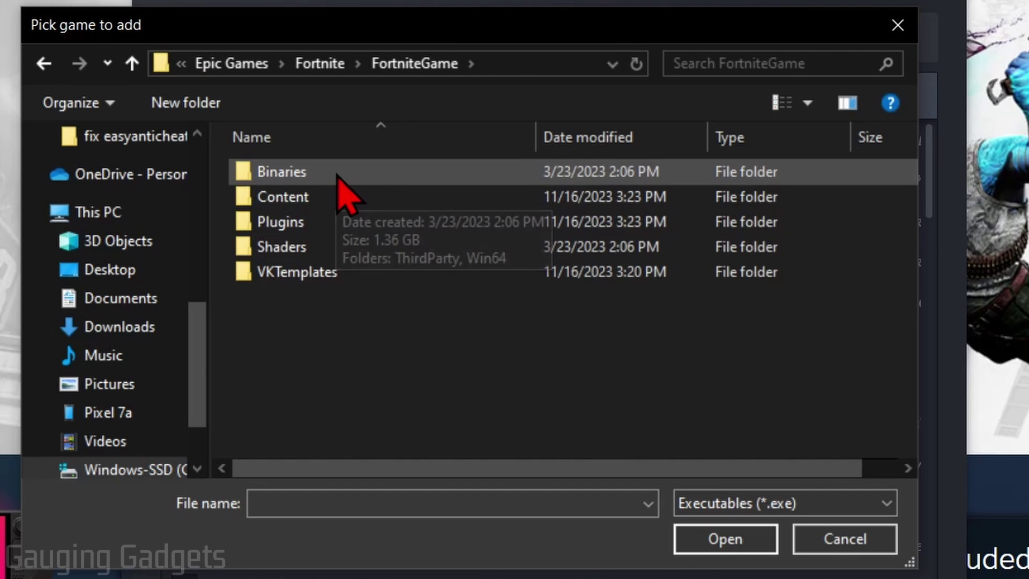
double_click(340, 183)
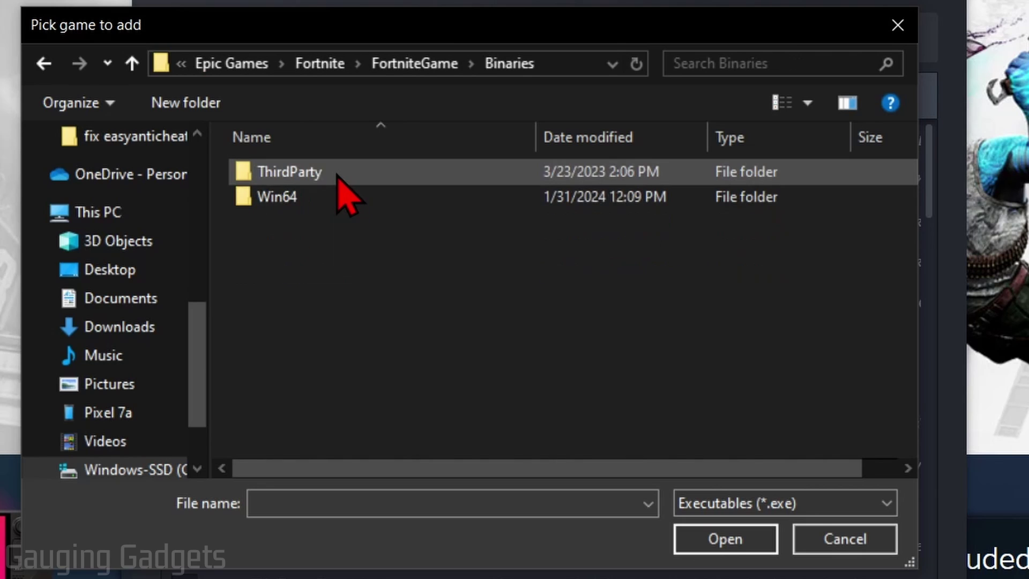
double_click(329, 201)
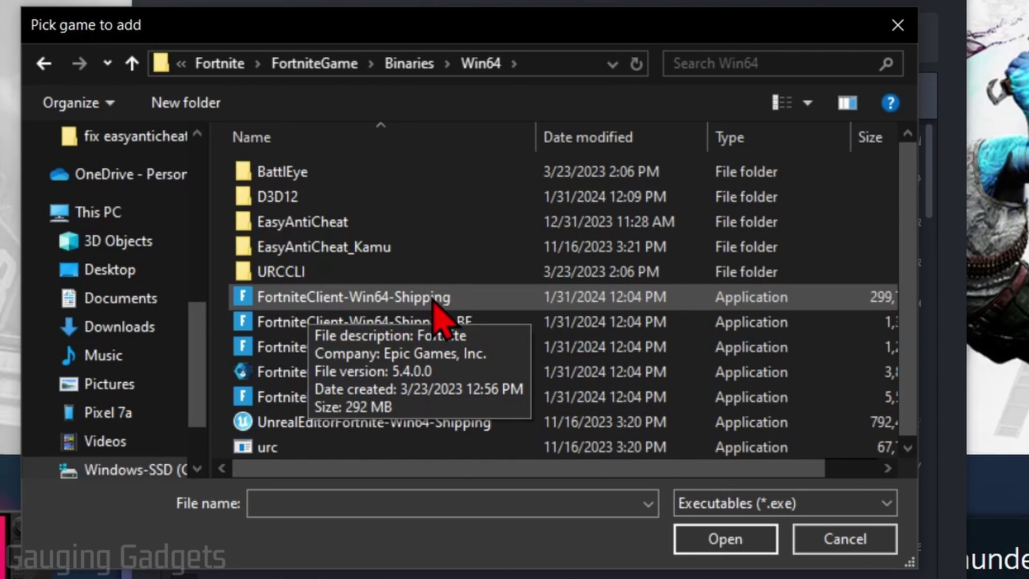
- Select the FortniteClient-Win64-Shipping application
left_click(358, 298)
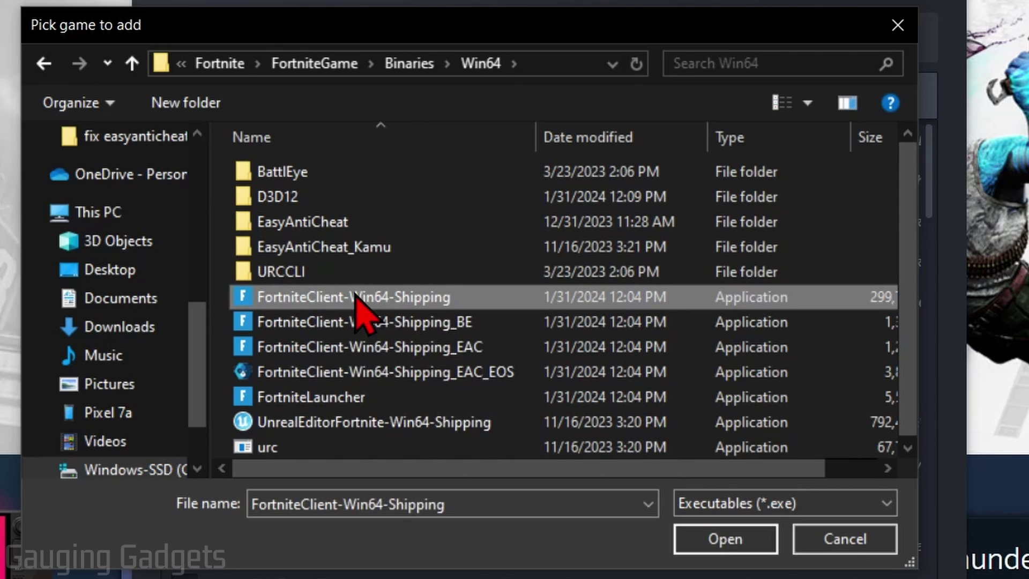
- Confirm FortniteClient-Win64-Shipping, add it to the library, and view the library
left_click(733, 552)
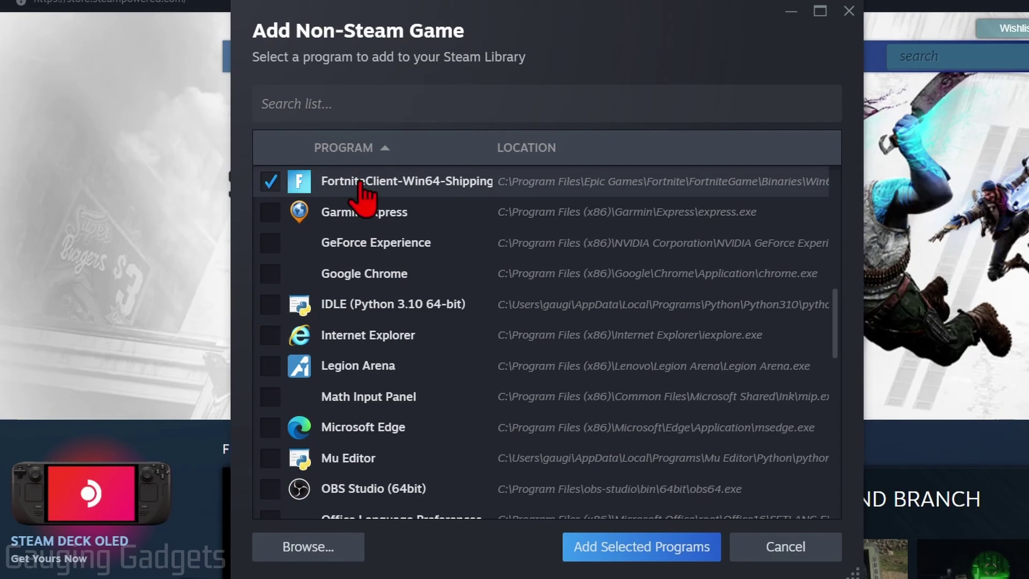
left_click(635, 543)
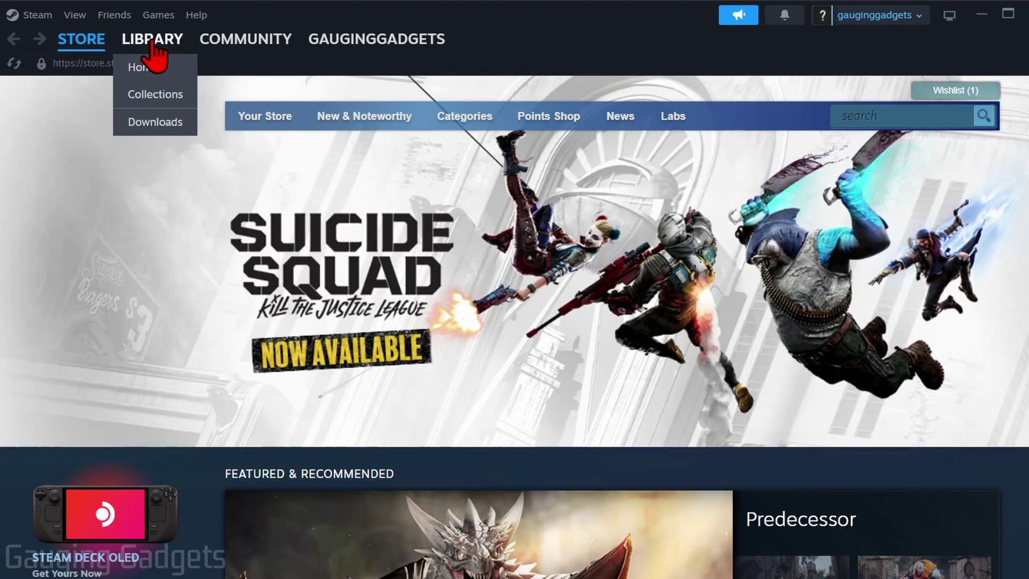
left_click(152, 45)
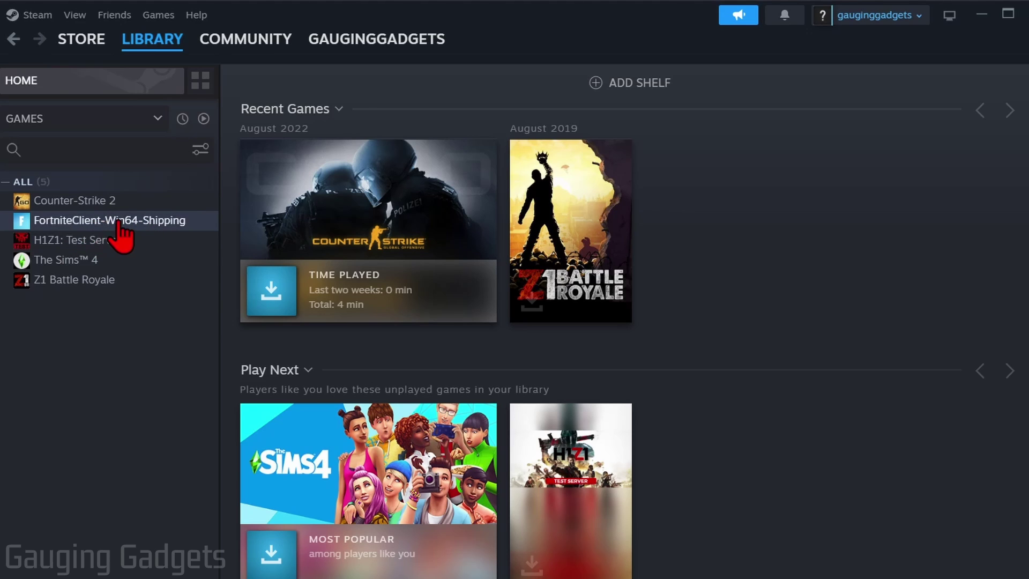
- Rename FortniteClient-Win64-Shipping to 'Fortnite' in its Properties and close the dialog
right_click(85, 228)
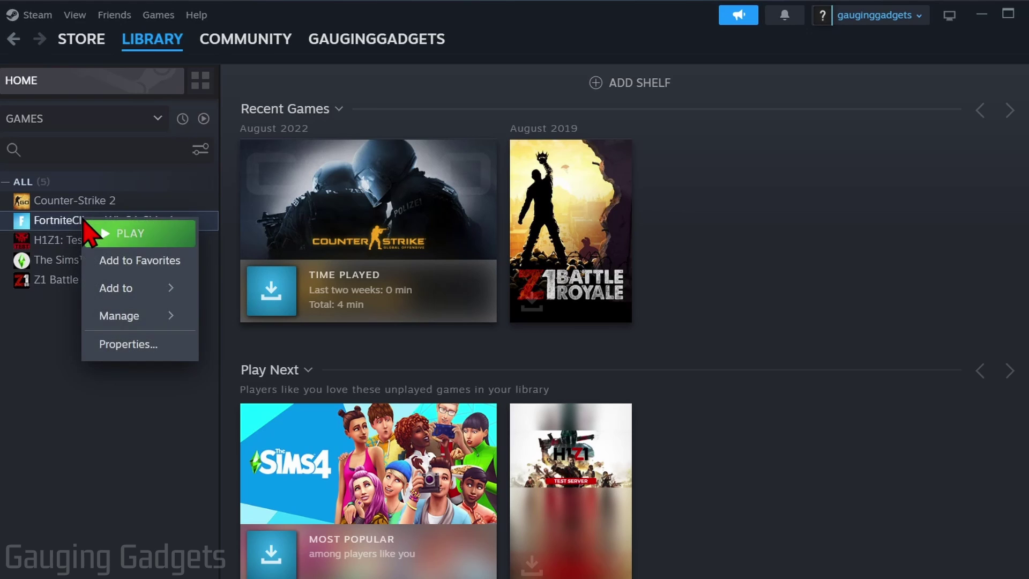
left_click(103, 344)
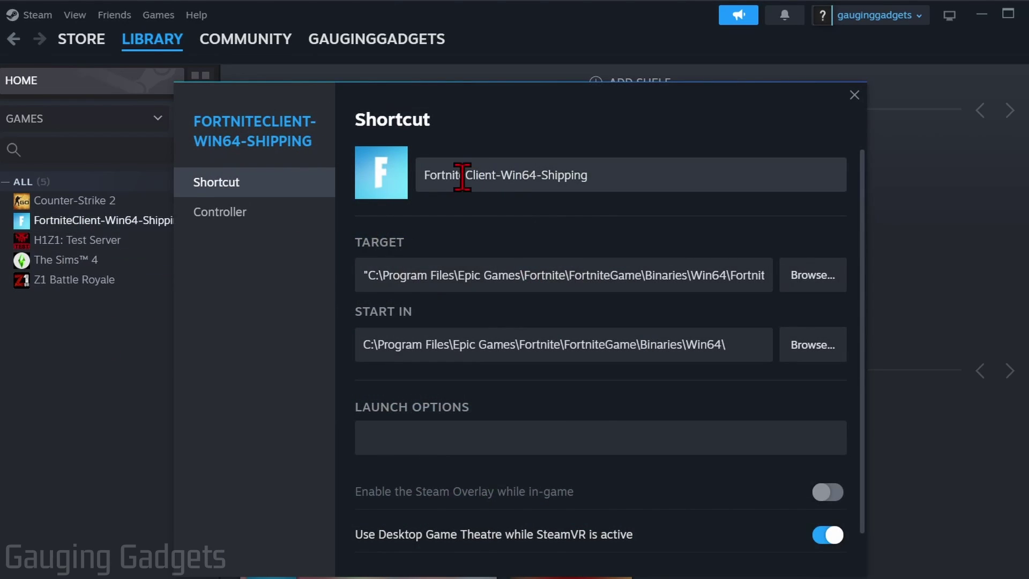
left_click_drag(463, 179, 685, 175)
key("BackSpace")
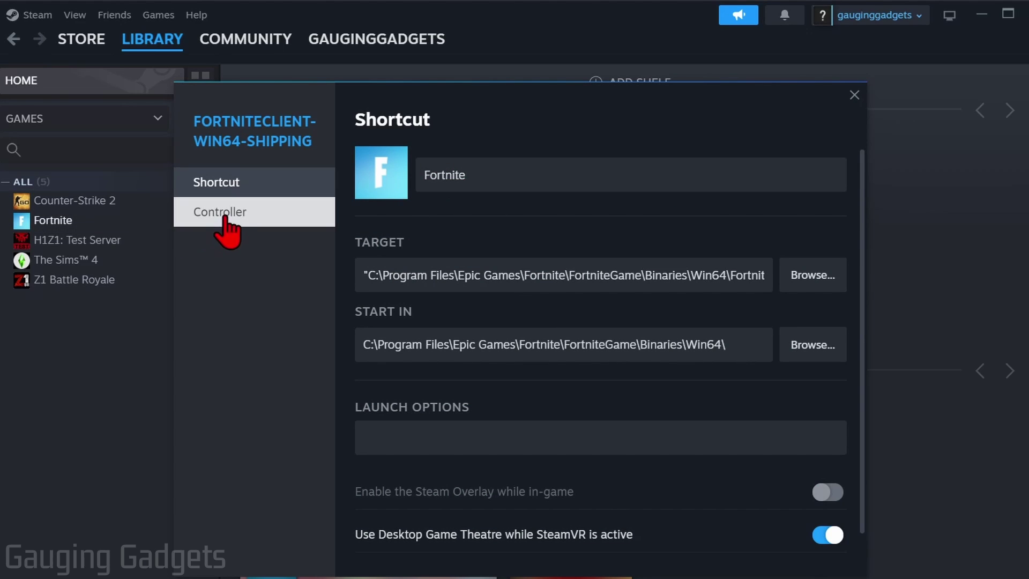
left_click(854, 96)
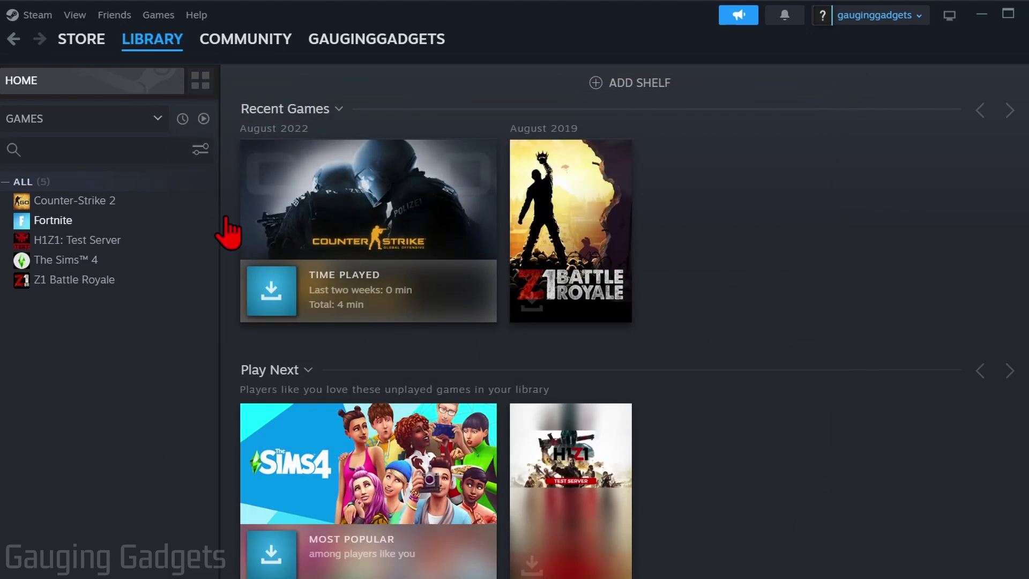
- Launch Fortnite with PLAY from its library page
left_click(71, 225)
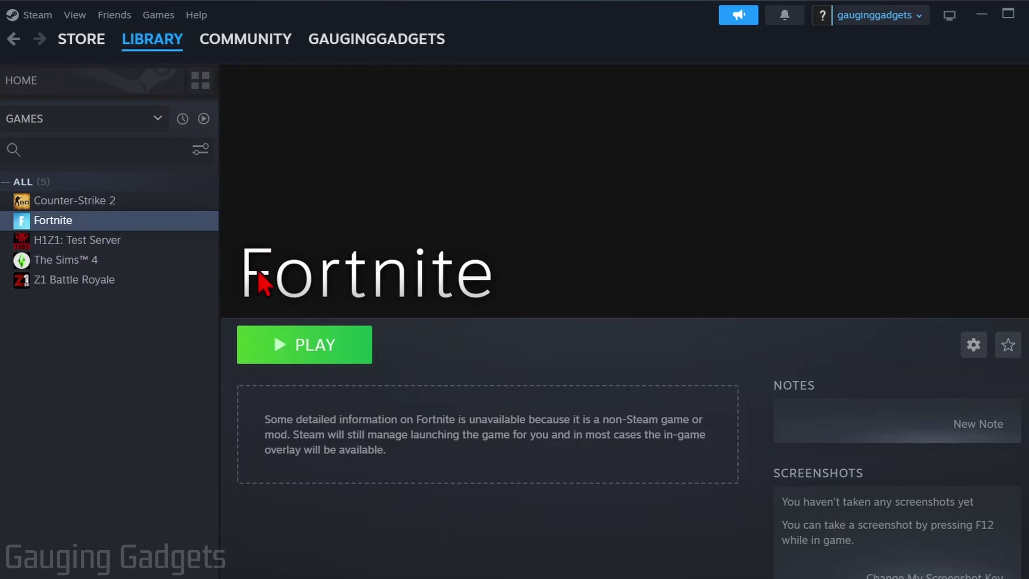
left_click(299, 350)
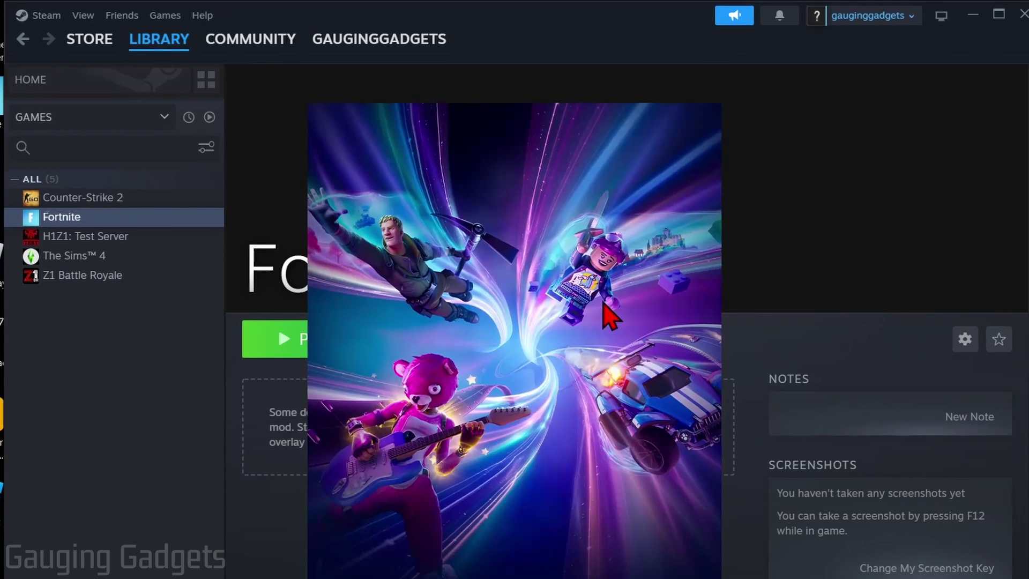